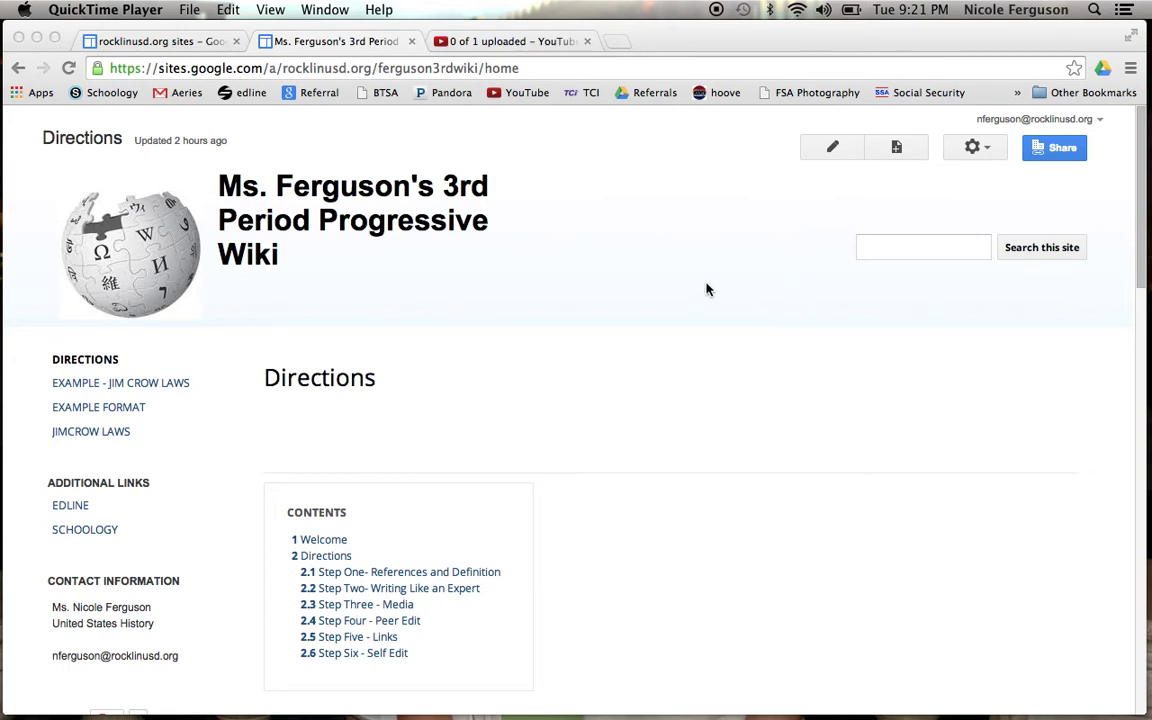
Step: Create a top-level page named 'Jim Crow Laws' using the 2014 Wiki Page Template
{"action": "left_click", "coordinate": [897, 152]}
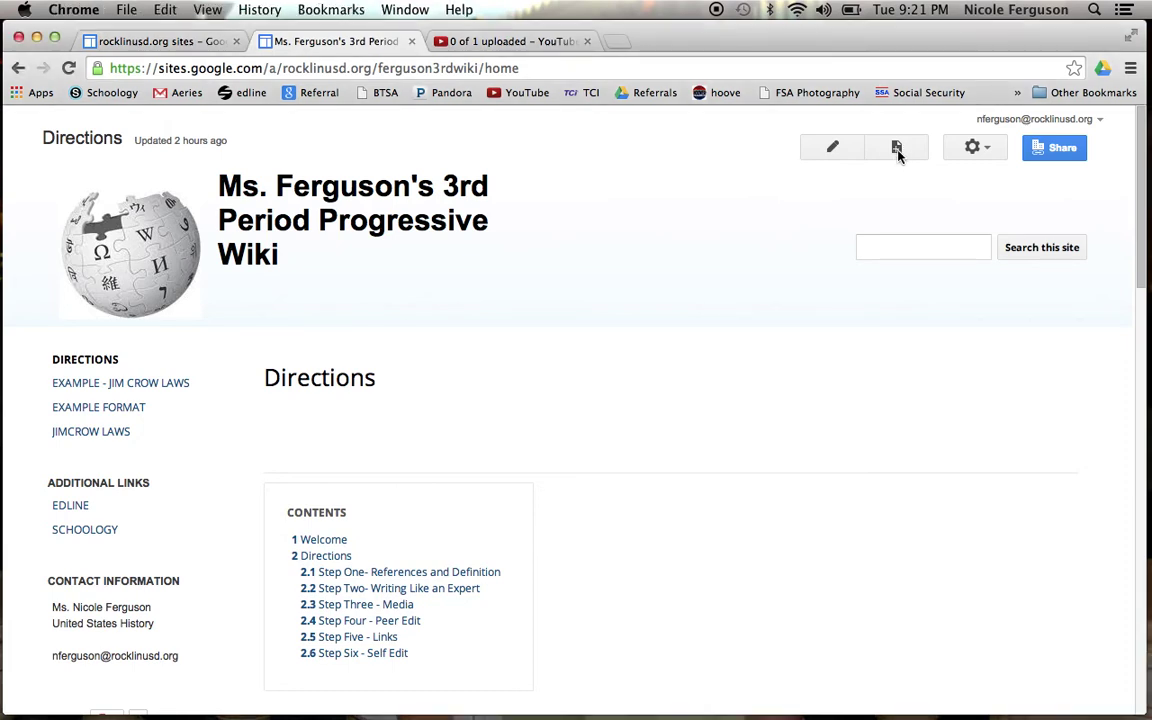
{"action": "left_click", "coordinate": [897, 150]}
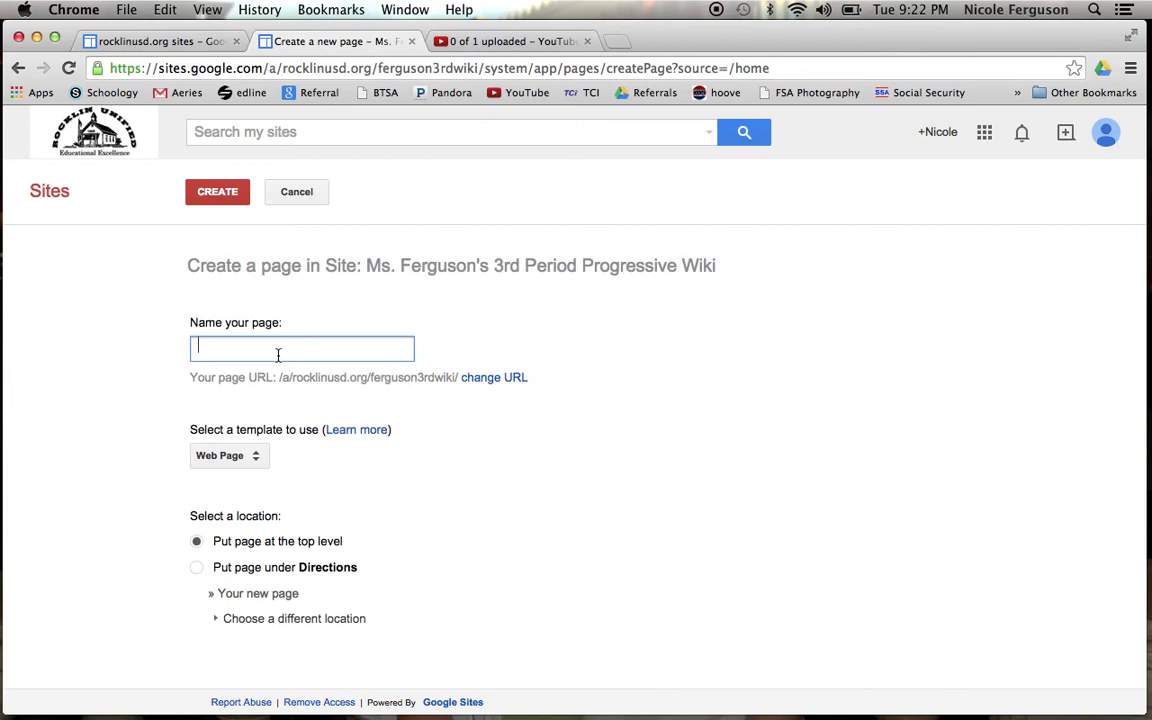
{"action": "type", "text": "Jim Crow"}
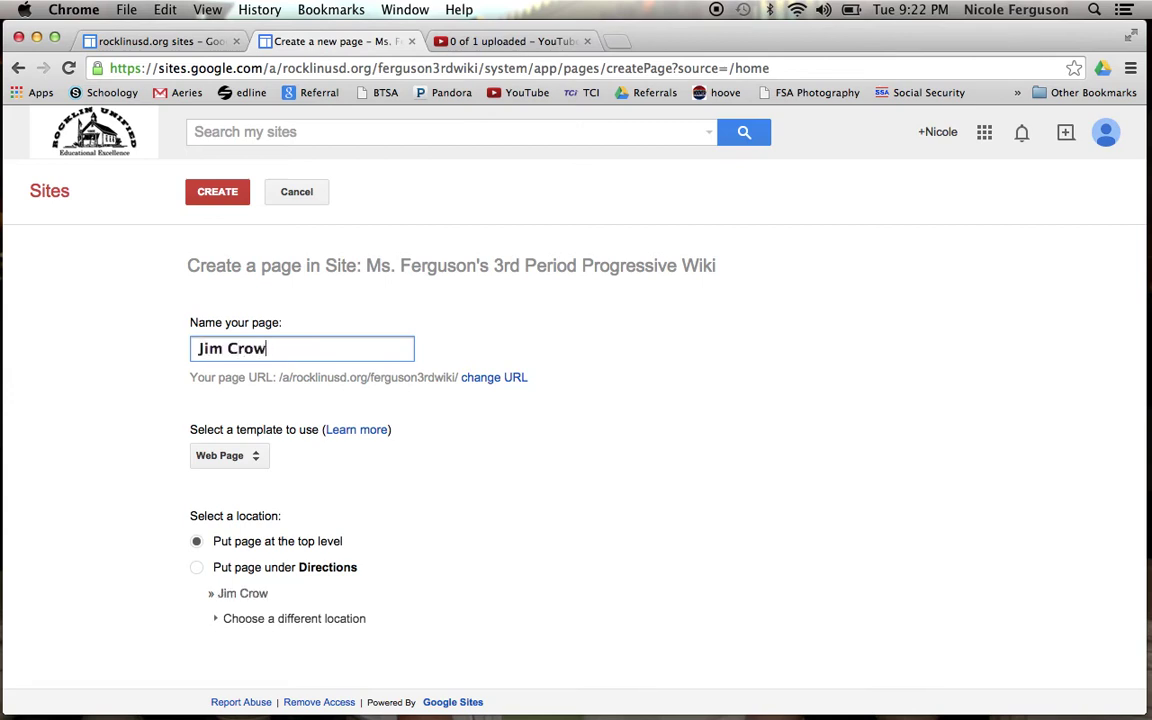
{"action": "type", "text": " Laws"}
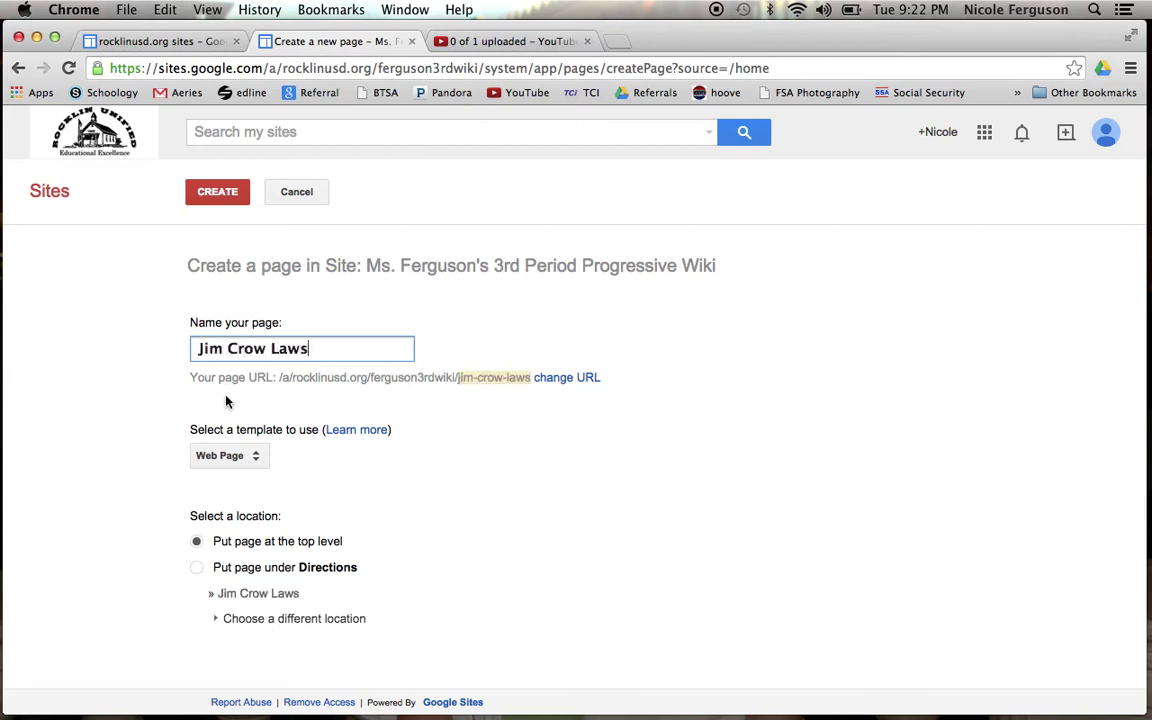
{"action": "left_click", "coordinate": [256, 460]}
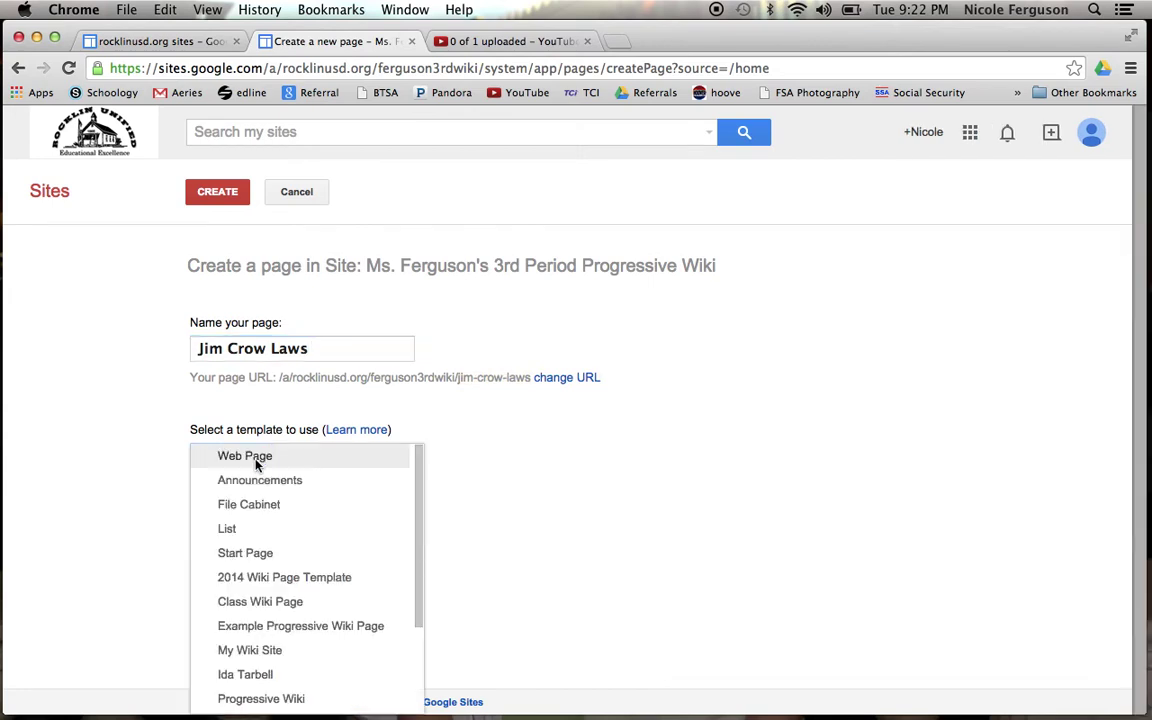
{"action": "left_click", "coordinate": [299, 582]}
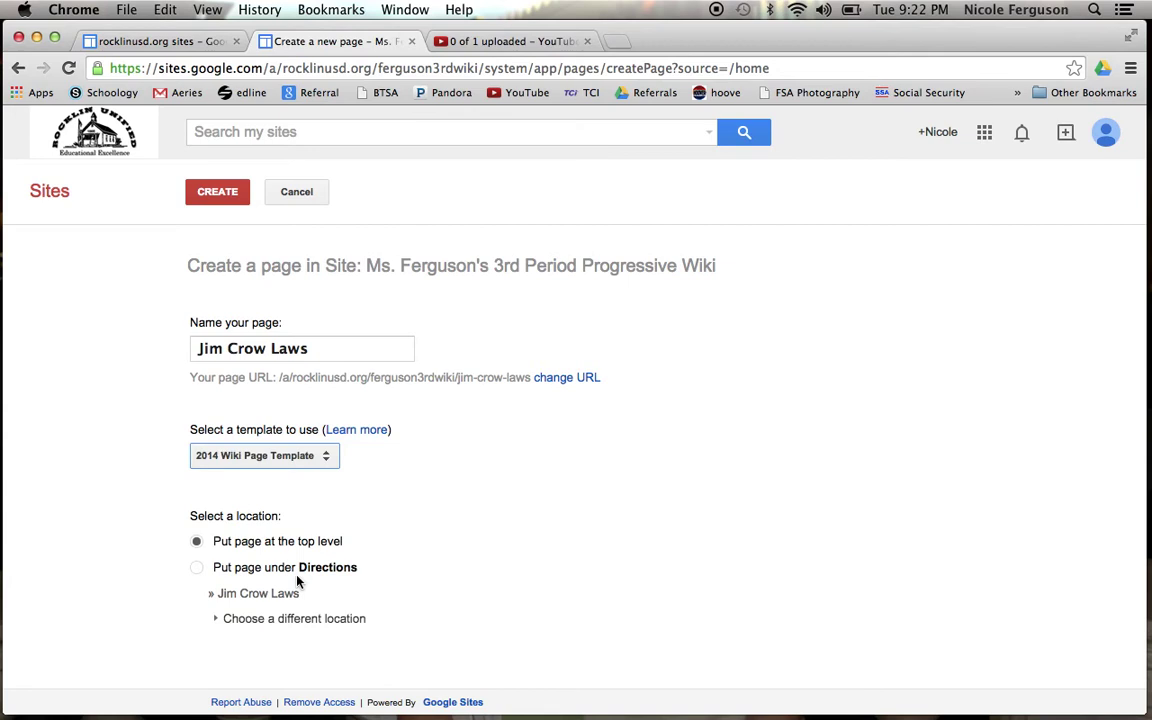
{"action": "left_click", "coordinate": [222, 194]}
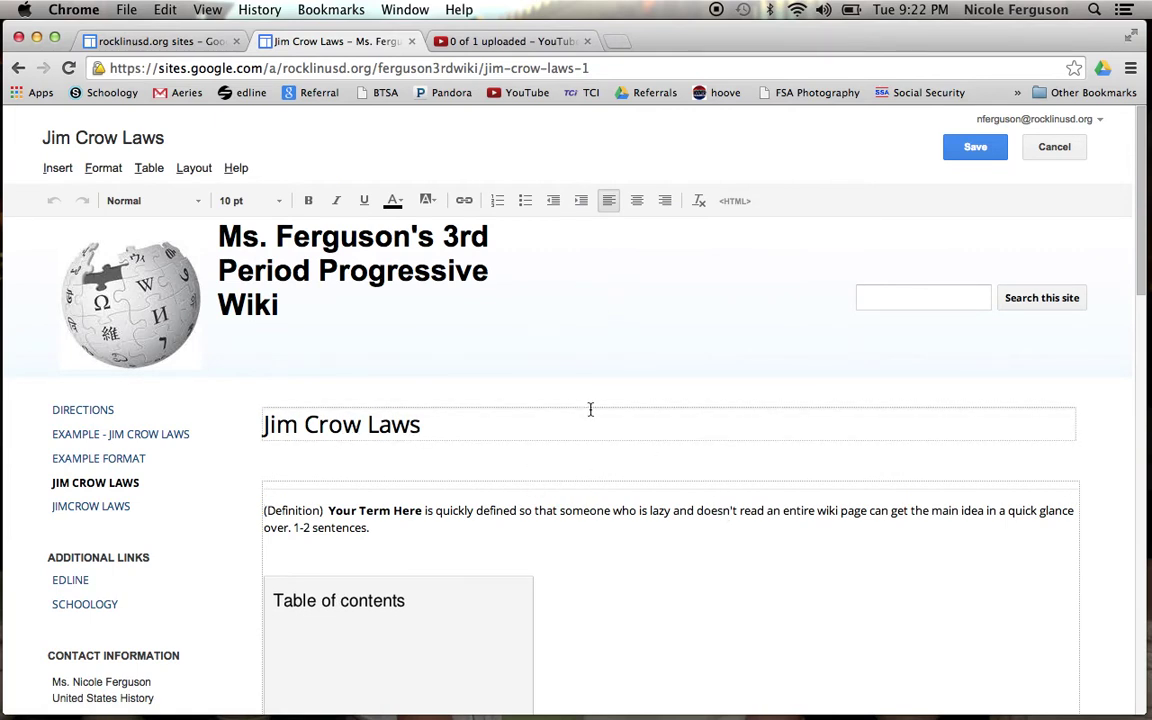
Step: Save the new Jim Crow Laws page and highlight part of its placeholder definition
{"action": "scroll", "coordinate": [589, 406], "scroll_direction": "down", "scroll_amount": 3}
{"action": "scroll", "coordinate": [590, 409], "scroll_direction": "up", "scroll_amount": 3}
{"action": "left_click", "coordinate": [965, 156]}
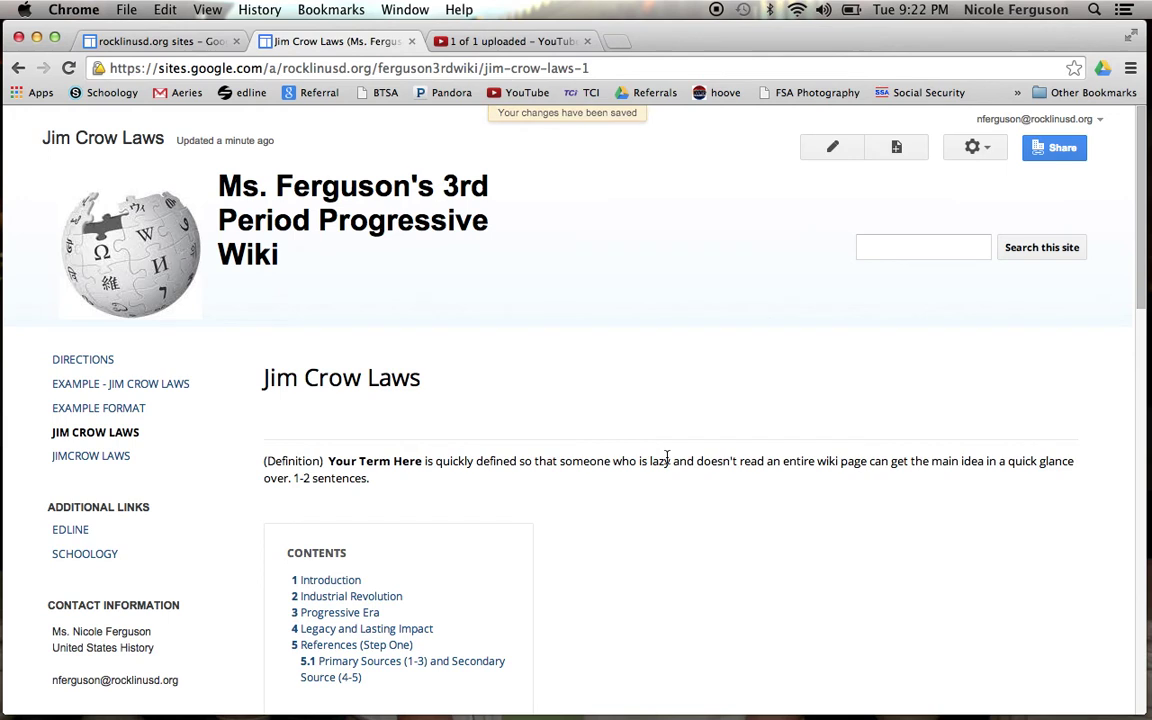
{"action": "left_click_drag", "start_coordinate": [393, 461], "coordinate": [547, 461]}
Step: Cancel the stray new-page form and reopen the Jim Crow Laws page for editing
{"action": "key", "text": "super+c"}
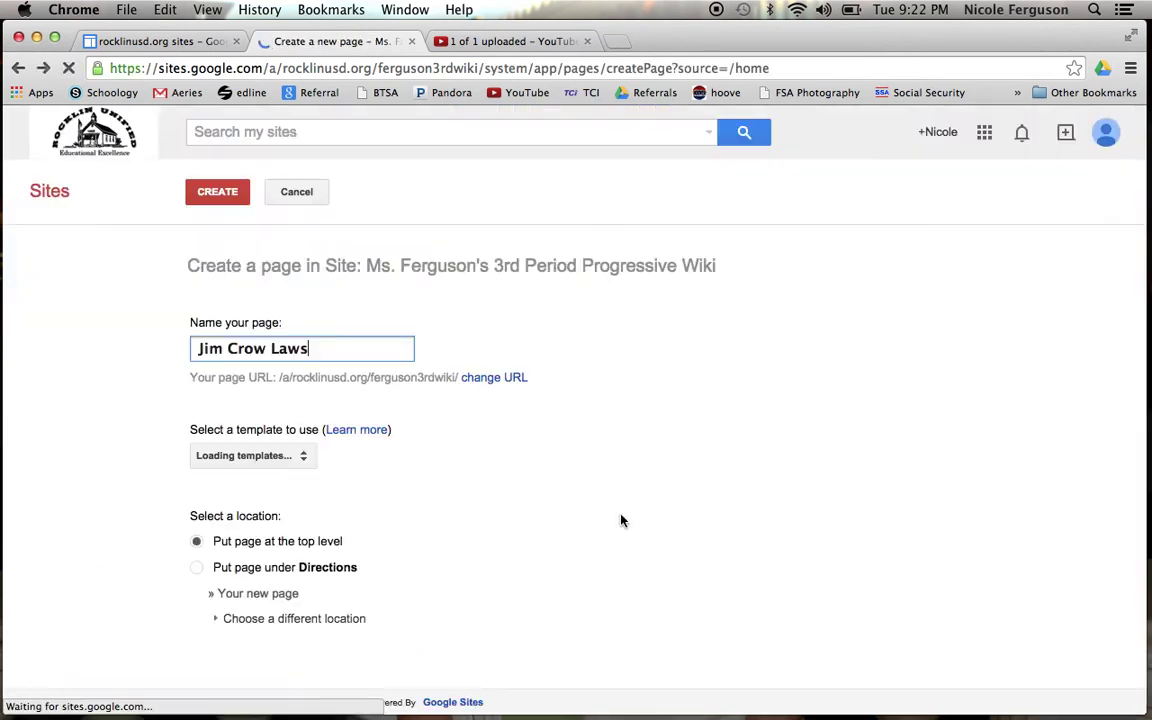
{"action": "left_click", "coordinate": [297, 199]}
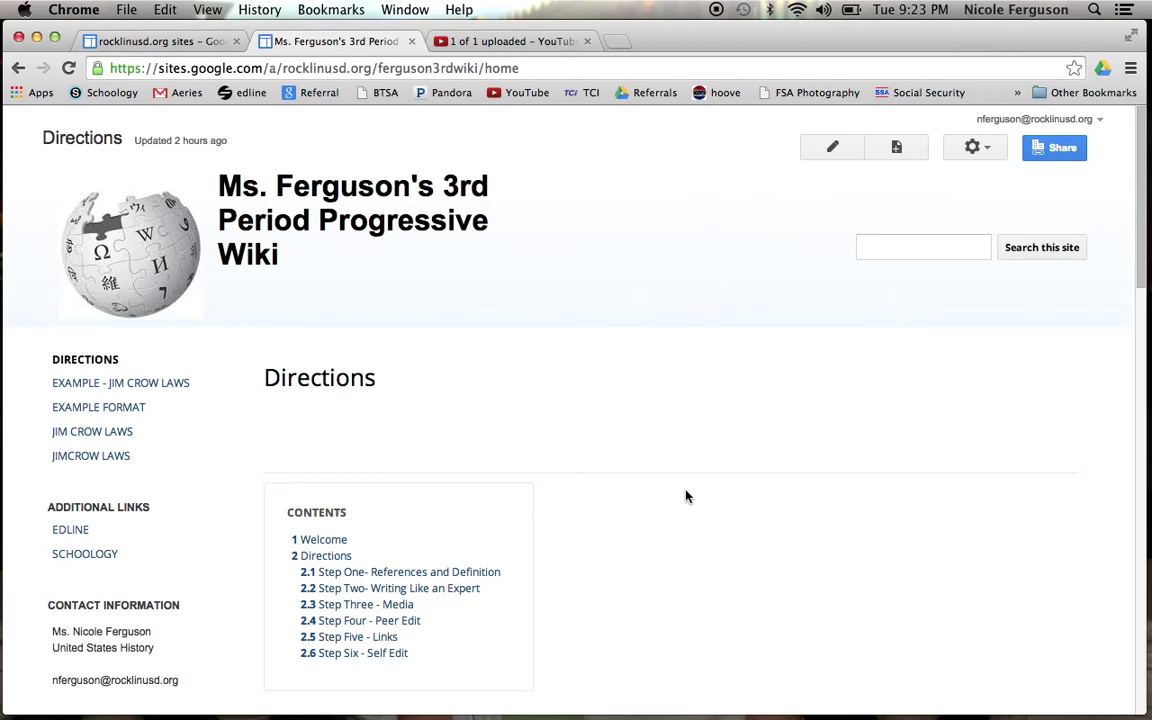
{"action": "scroll", "coordinate": [684, 494], "scroll_direction": "down", "scroll_amount": 3}
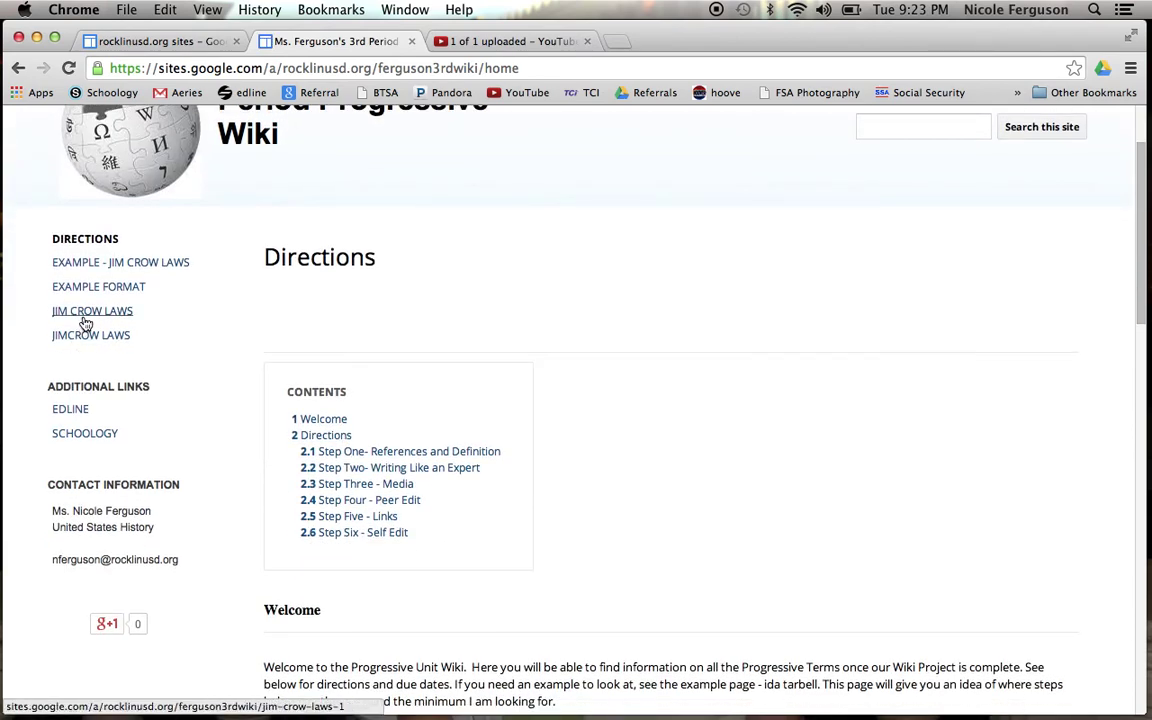
{"action": "left_click", "coordinate": [85, 313]}
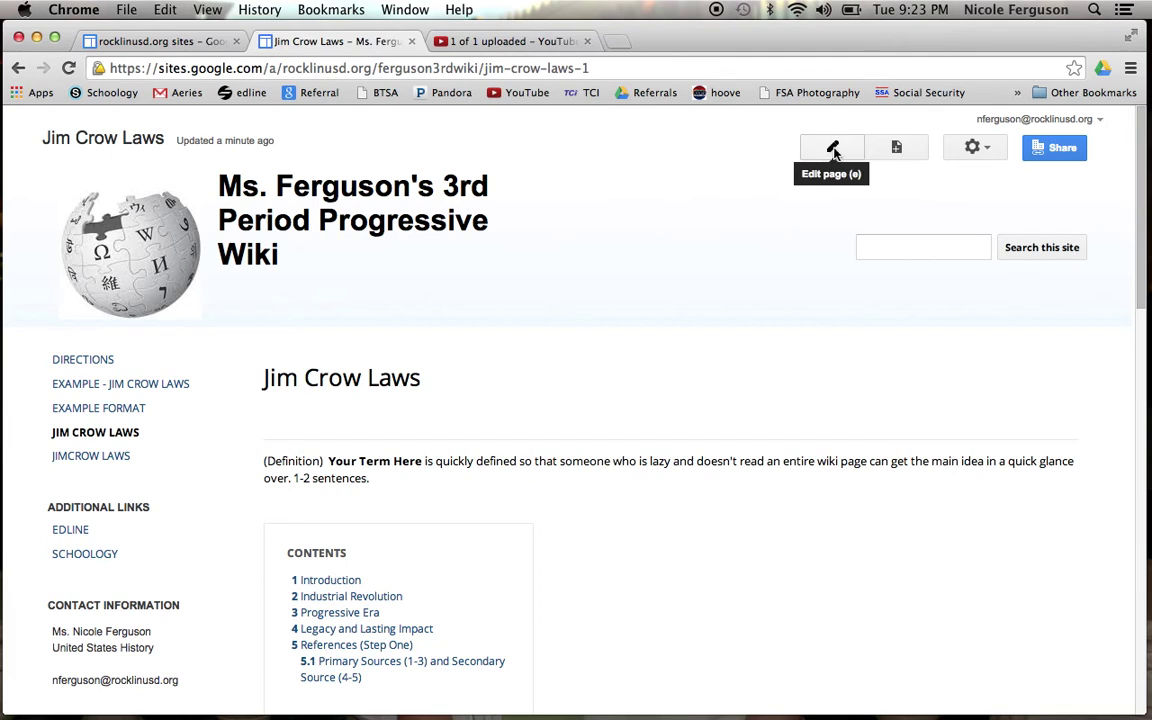
{"action": "left_click", "coordinate": [834, 150]}
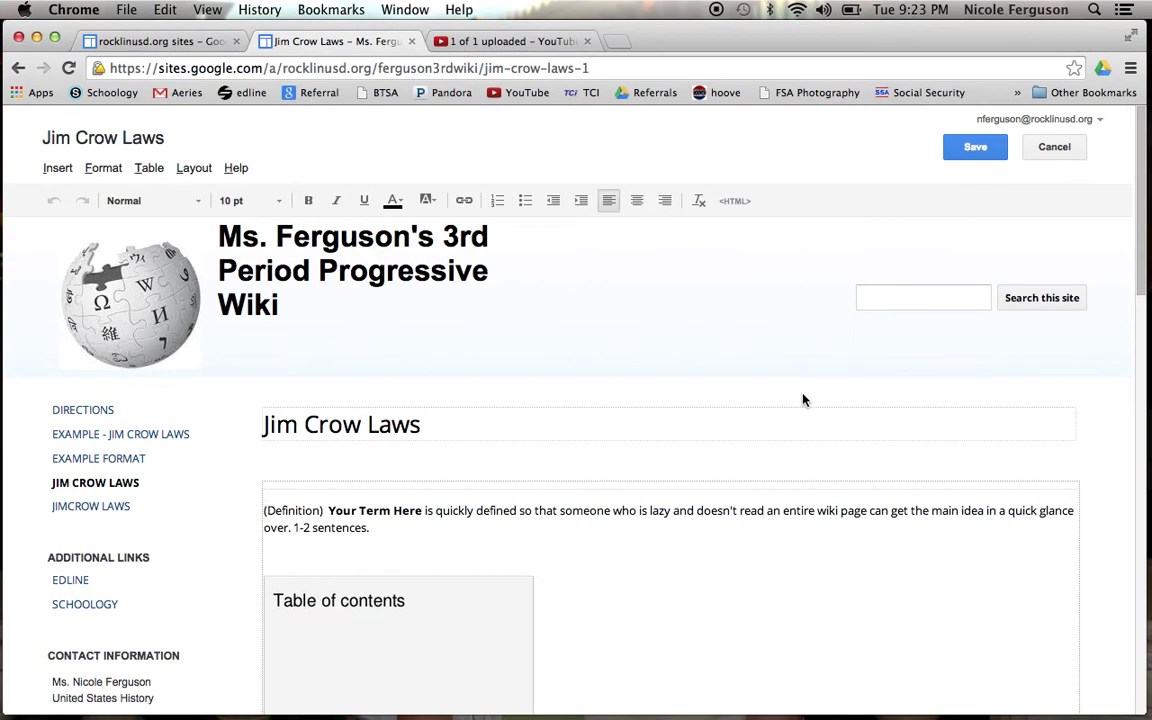
Step: Select the placeholder definition paragraph, then deselect it, leaving the text unchanged
{"action": "scroll", "coordinate": [784, 515], "scroll_direction": "down", "scroll_amount": 1}
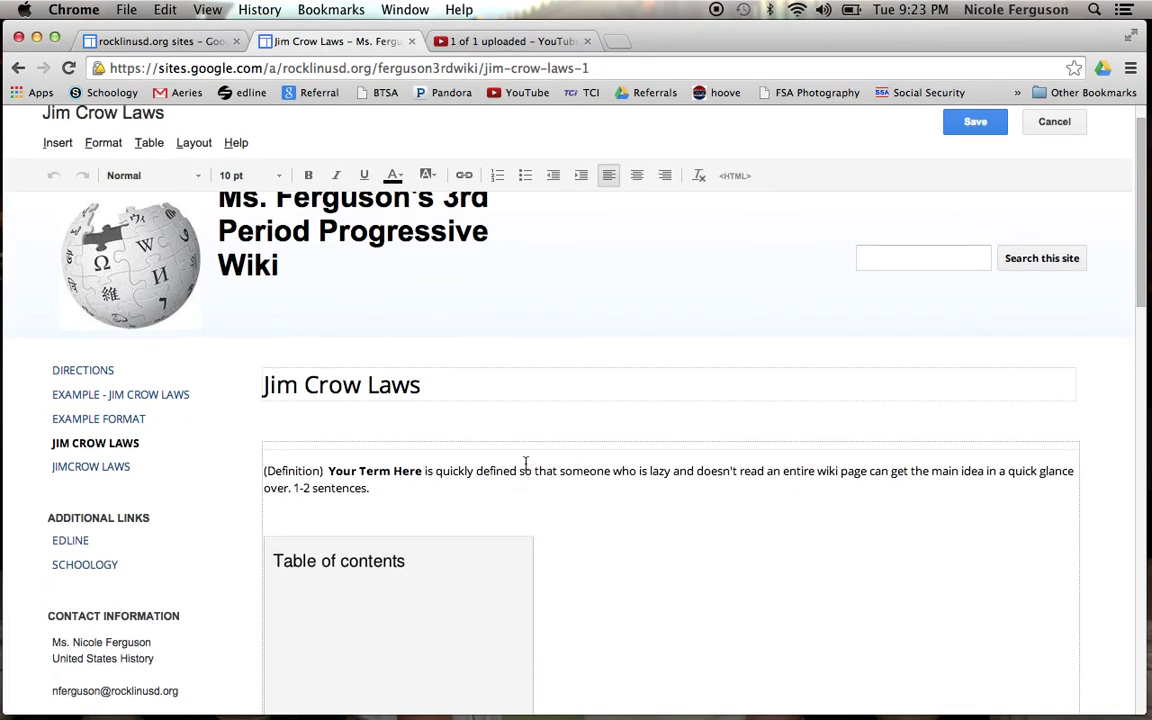
{"action": "scroll", "coordinate": [686, 578], "scroll_direction": "down", "scroll_amount": 2}
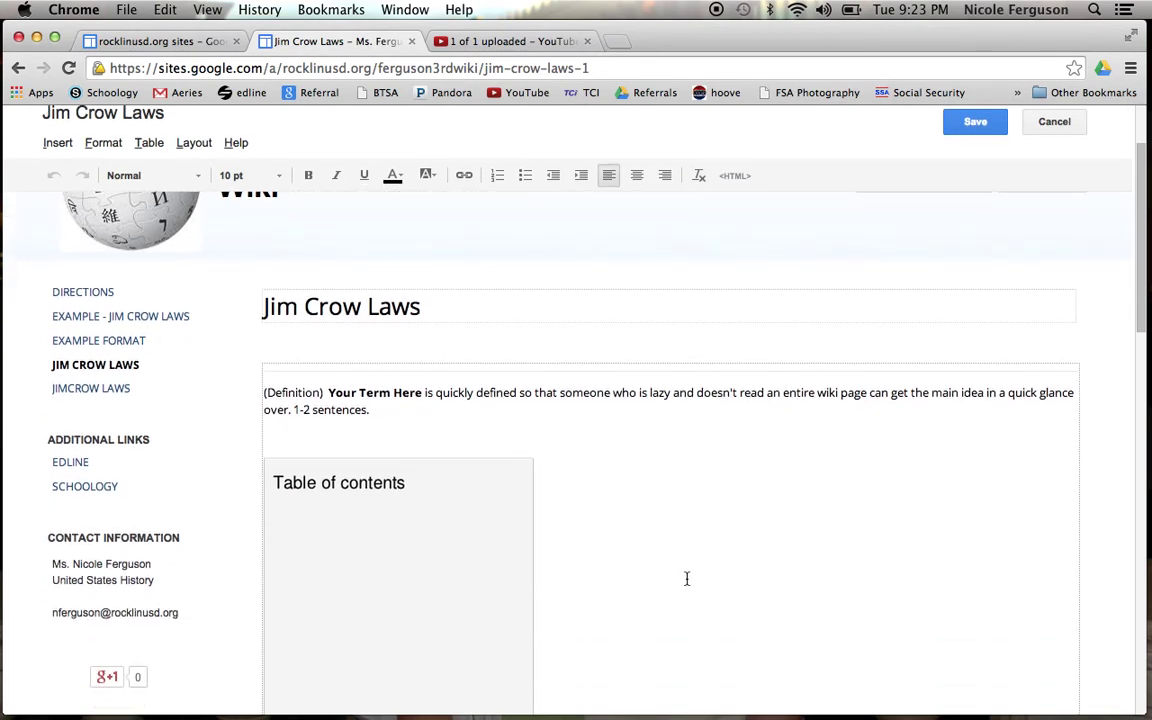
{"action": "scroll", "coordinate": [686, 578], "scroll_direction": "down", "scroll_amount": 2}
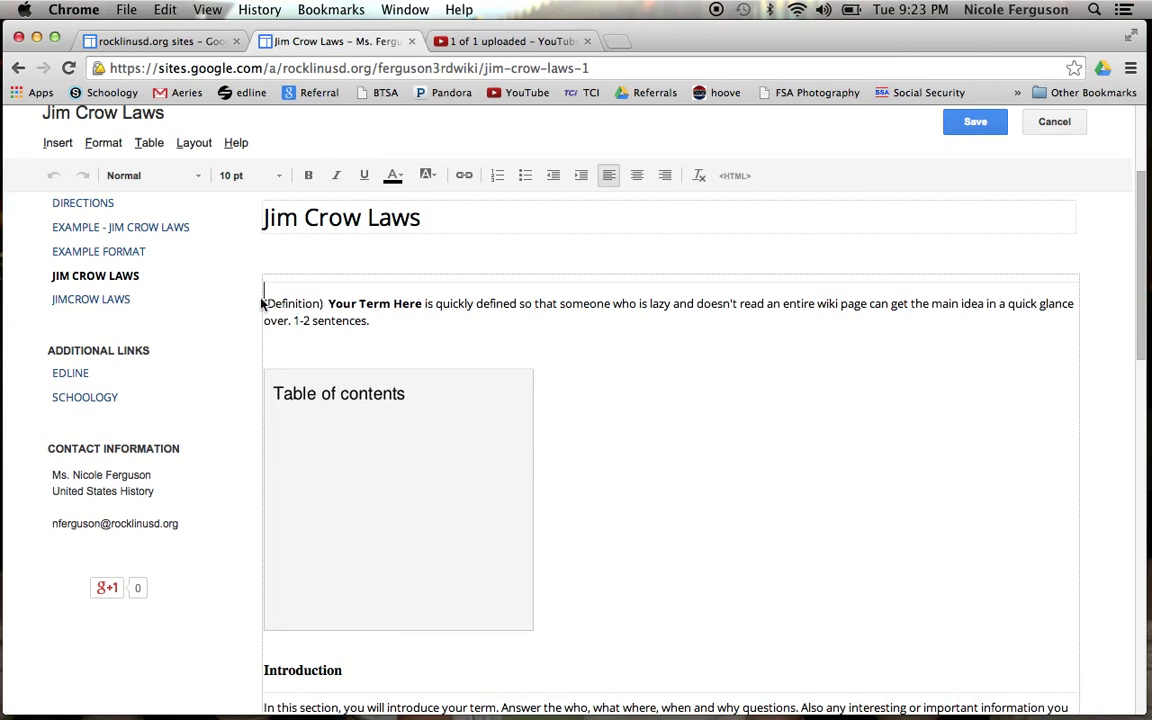
{"action": "left_click_drag", "start_coordinate": [262, 303], "coordinate": [380, 319]}
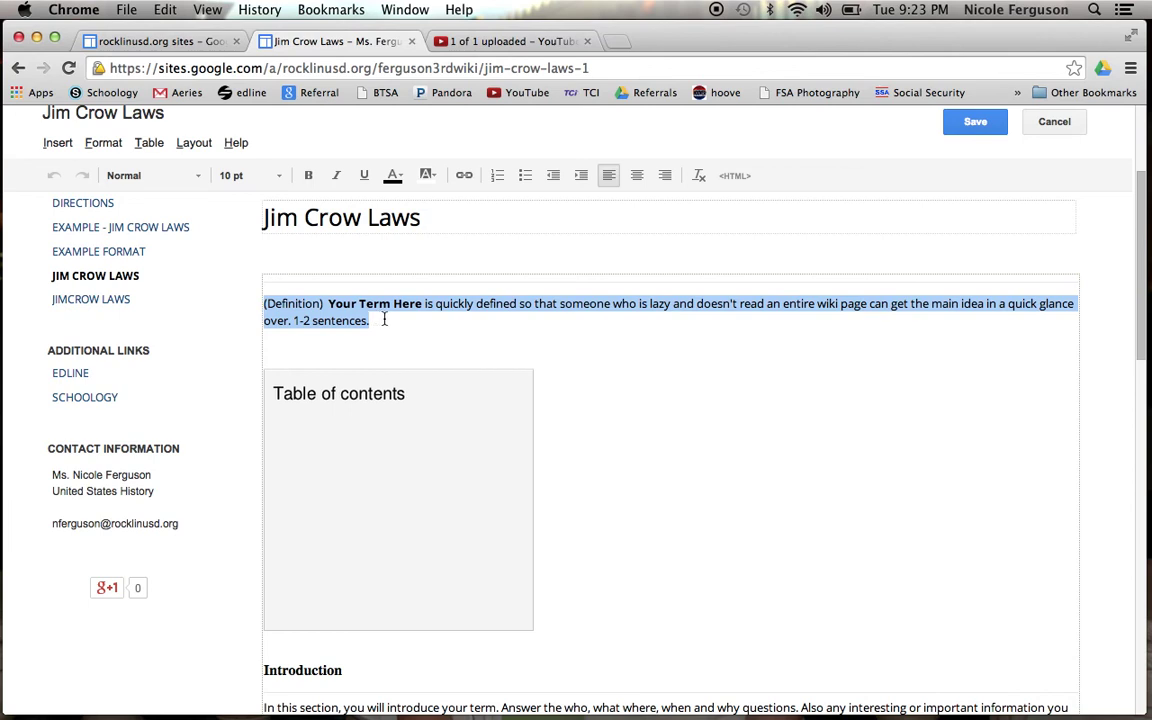
{"action": "left_click", "coordinate": [395, 321]}
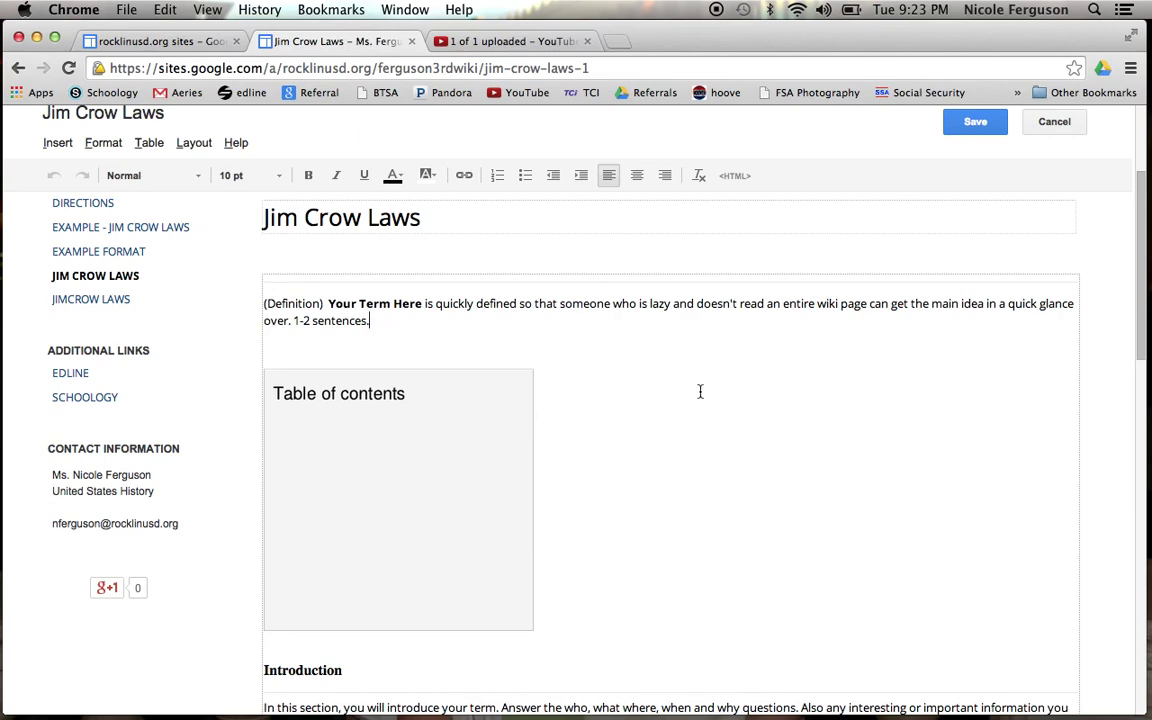
{"action": "scroll", "coordinate": [700, 391], "scroll_direction": "down", "scroll_amount": 5}
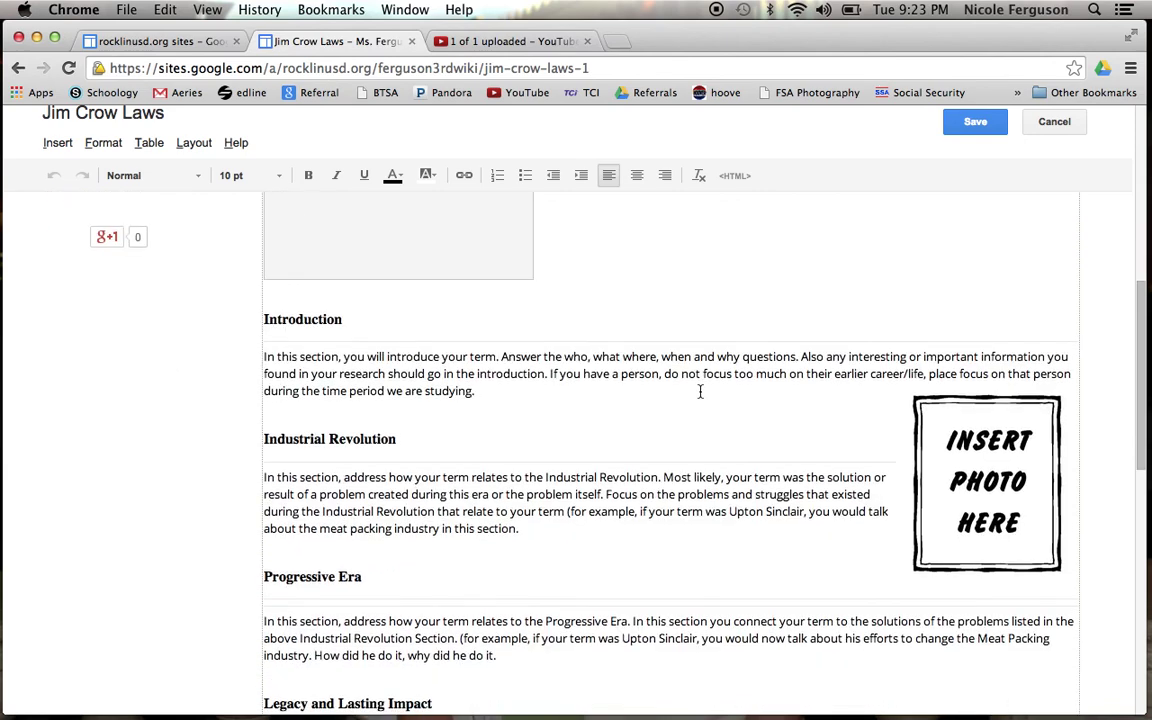
{"action": "scroll", "coordinate": [700, 391], "scroll_direction": "down", "scroll_amount": 2}
{"action": "scroll", "coordinate": [620, 362], "scroll_direction": "up", "scroll_amount": 3}
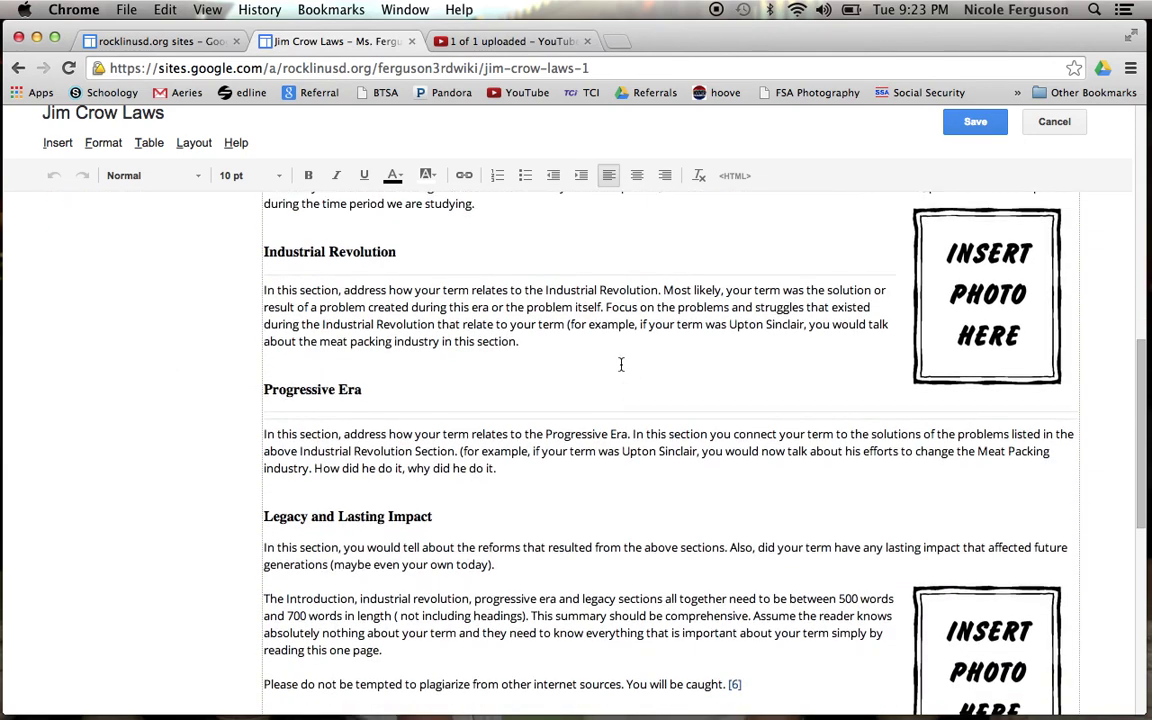
{"action": "scroll", "coordinate": [620, 367], "scroll_direction": "up", "scroll_amount": 1}
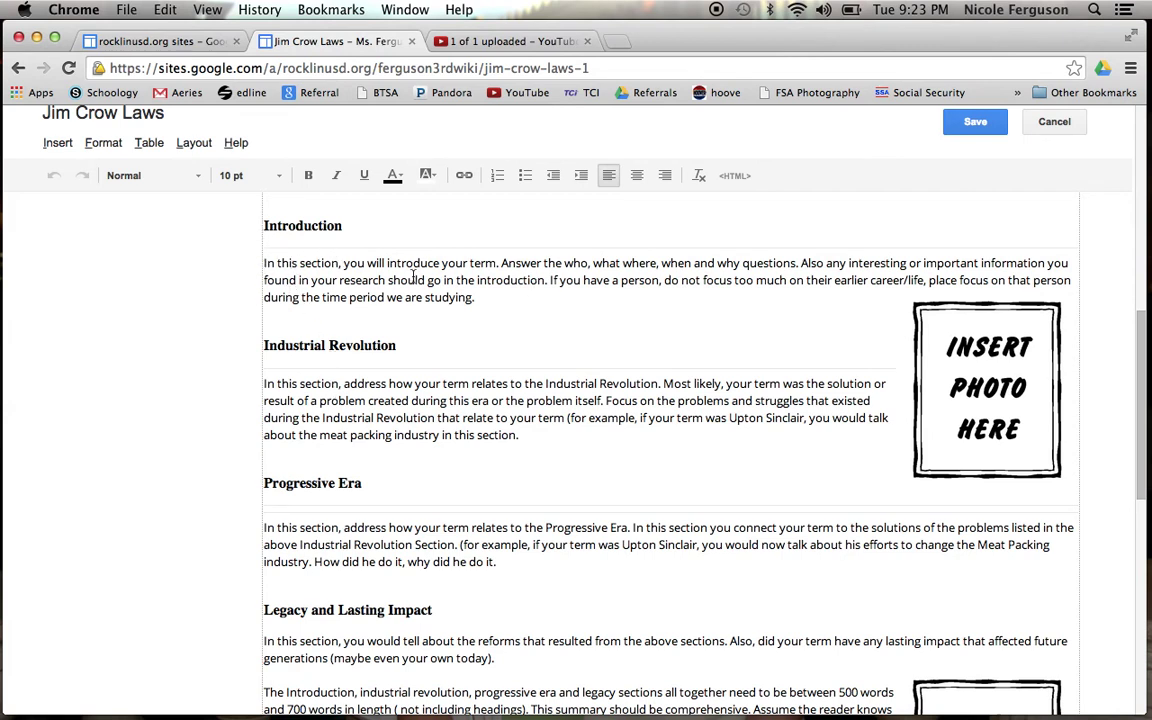
{"action": "scroll", "coordinate": [478, 298], "scroll_direction": "down", "scroll_amount": 2}
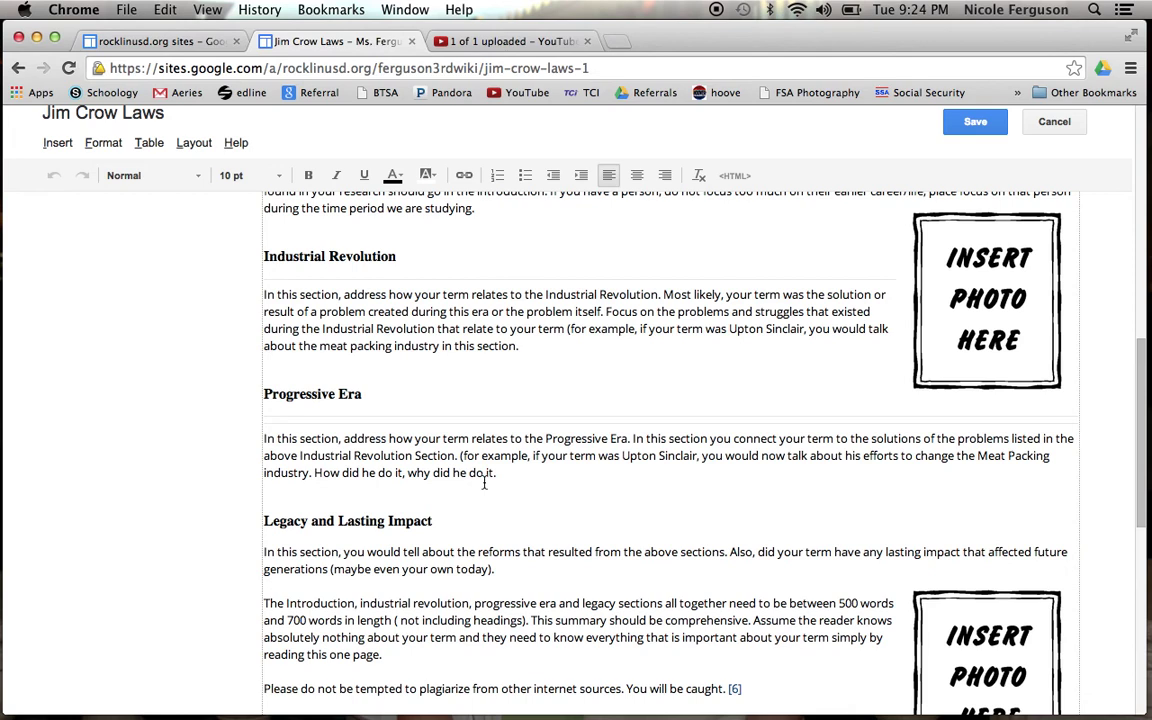
{"action": "scroll", "coordinate": [436, 434], "scroll_direction": "down", "scroll_amount": 3}
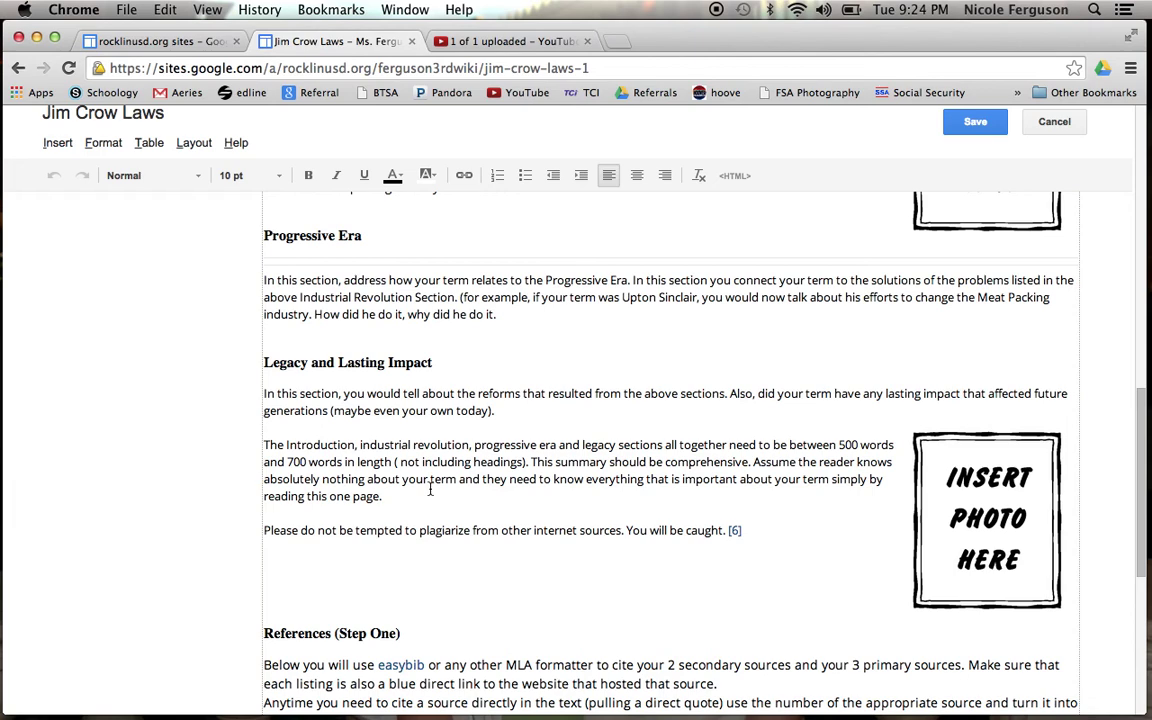
{"action": "scroll", "coordinate": [600, 390], "scroll_direction": "down", "scroll_amount": 1}
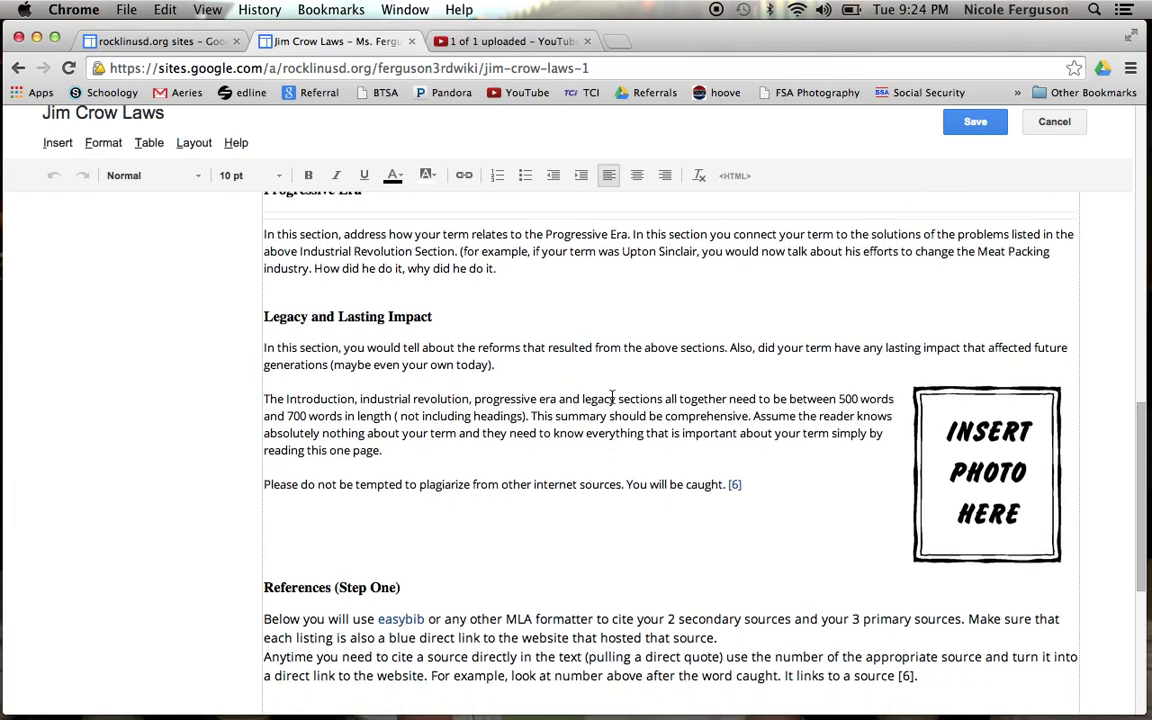
{"action": "scroll", "coordinate": [612, 398], "scroll_direction": "down", "scroll_amount": 5}
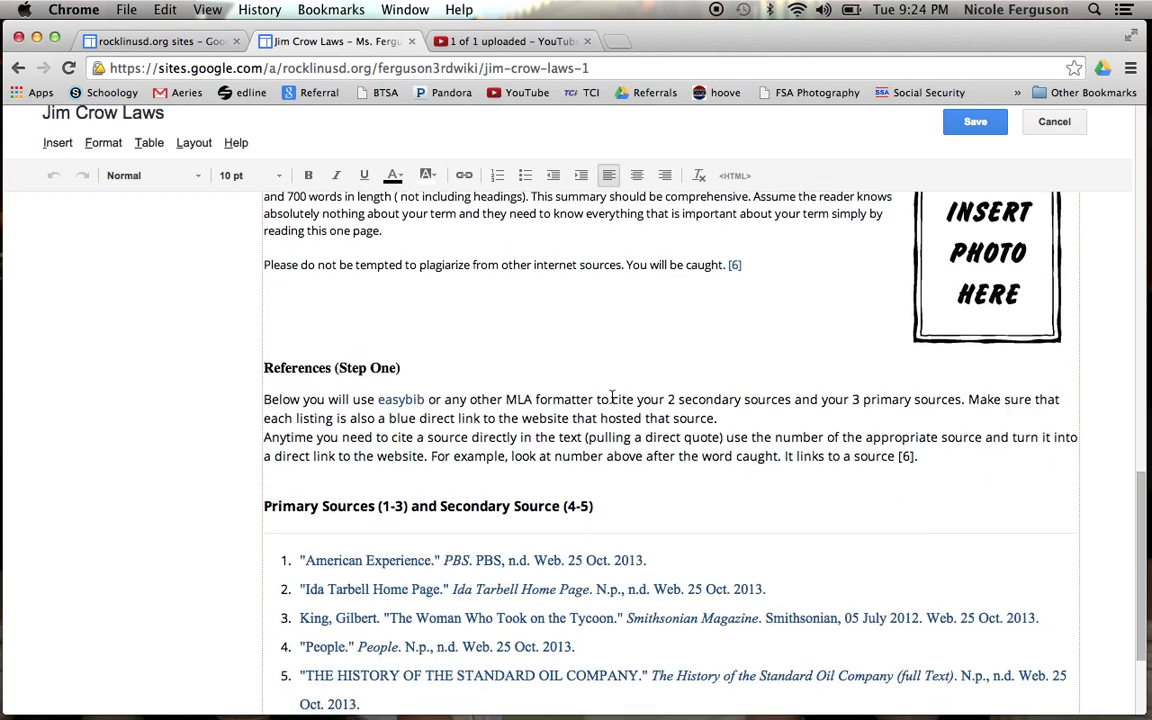
{"action": "scroll", "coordinate": [612, 398], "scroll_direction": "down", "scroll_amount": 2}
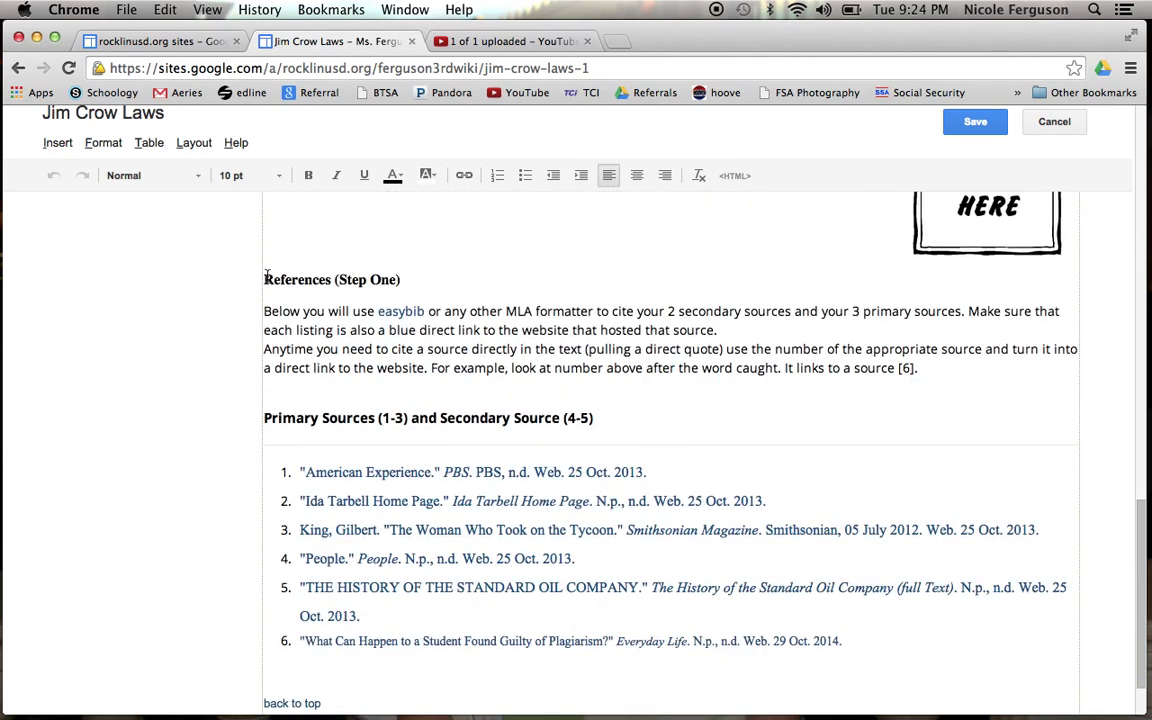
{"action": "scroll", "coordinate": [365, 435], "scroll_direction": "down", "scroll_amount": 1}
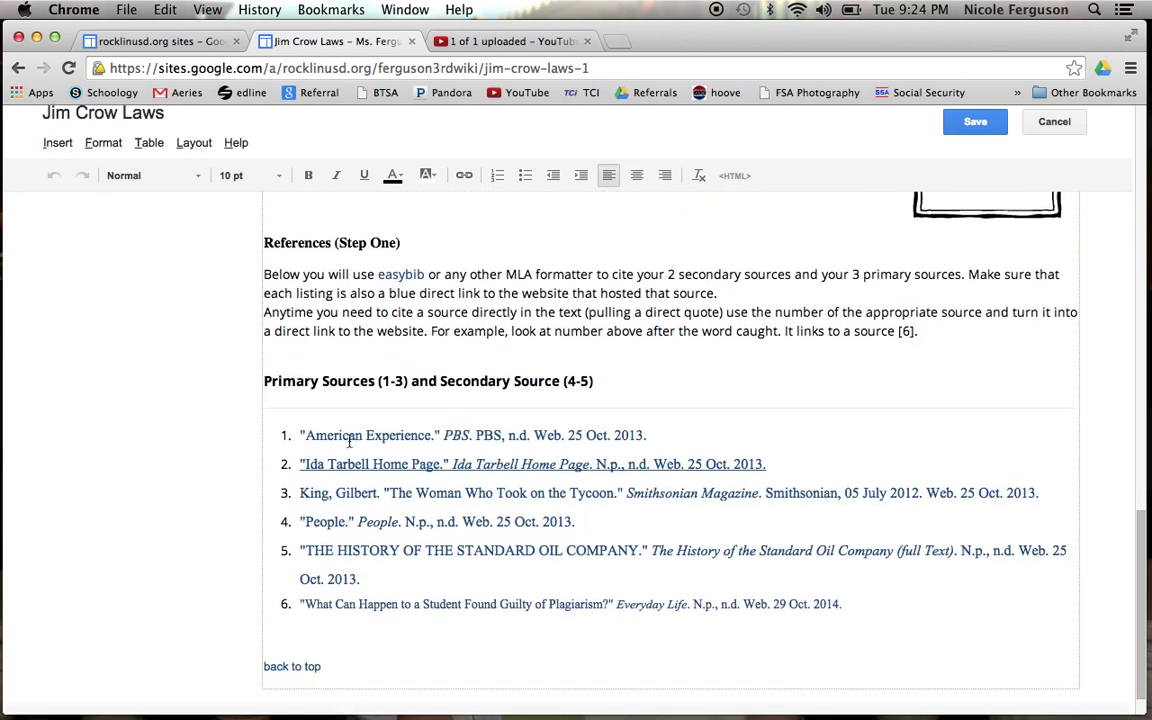